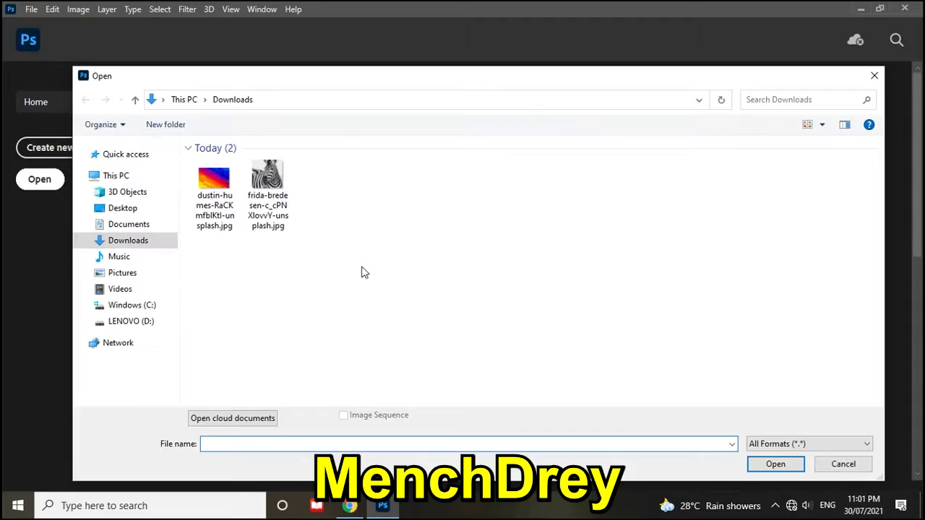
Open frida-bredesen-c_cPNXlovvY-unsplash.jpg, the zebra photo, from Downloads
left_click(271, 194)
left_click(775, 465)
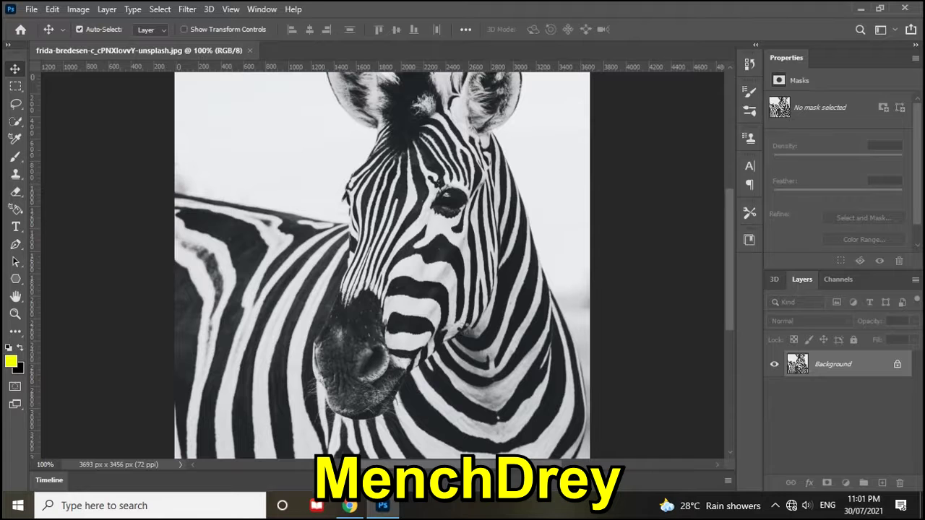
With the Magic Wand Tool, select the white stripes across the zebra's neck
scroll(365, 296, "down", 1)
scroll(354, 282, "up", 1)
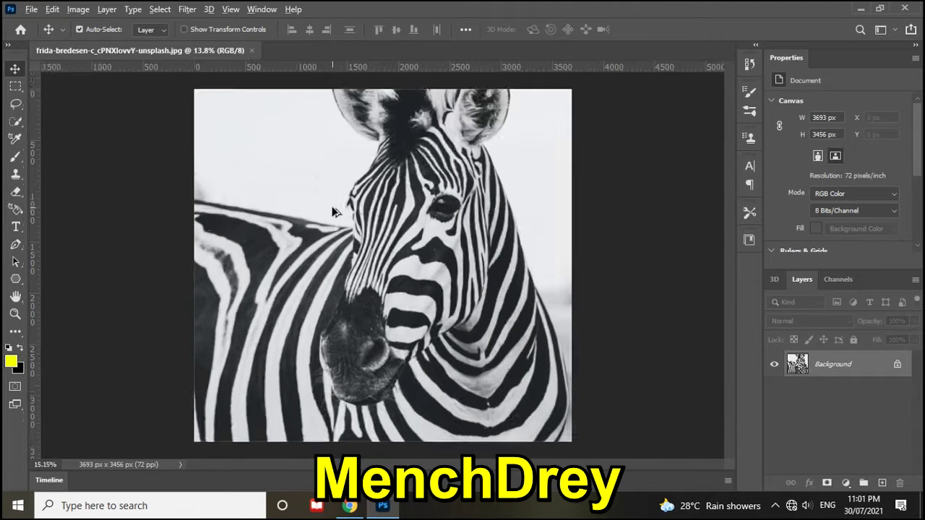
scroll(346, 217, "up", 2)
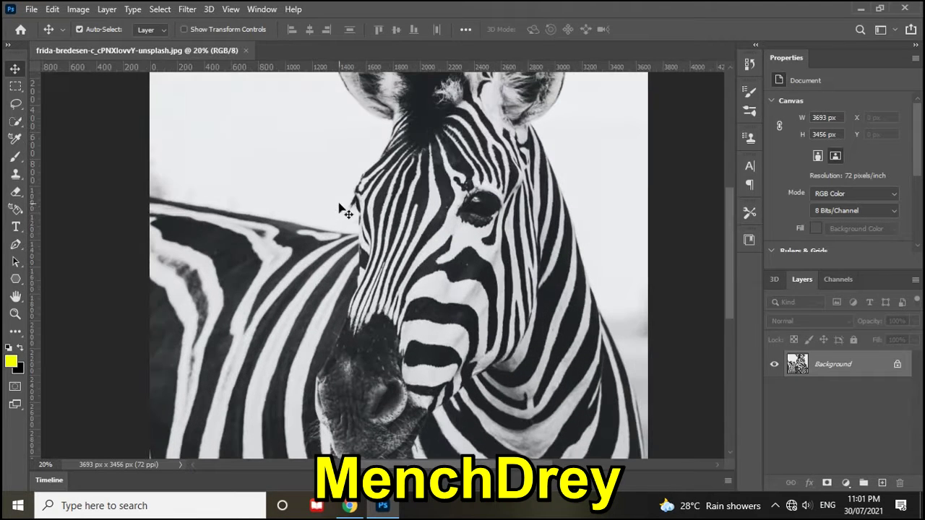
right_click(16, 126)
left_click(84, 150)
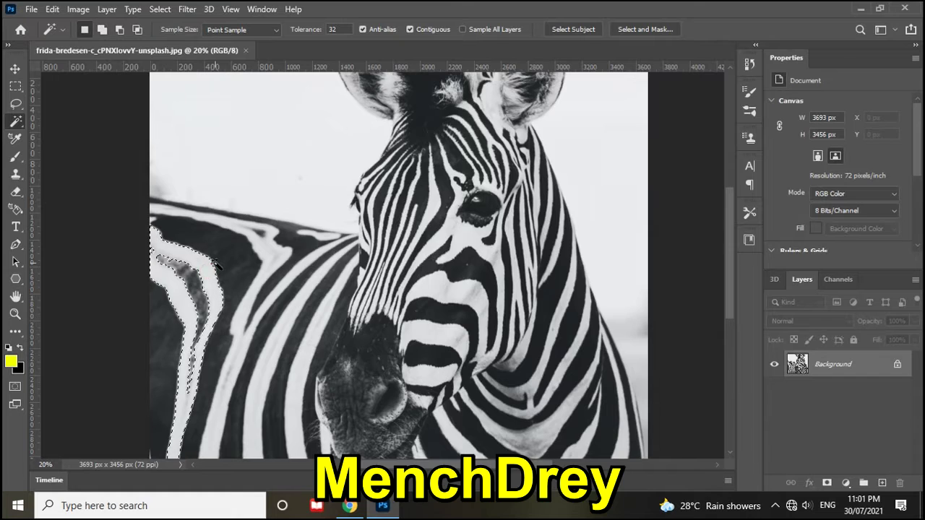
scroll(217, 264, "down", 2)
scroll(231, 296, "down", 2)
left_click(224, 302)
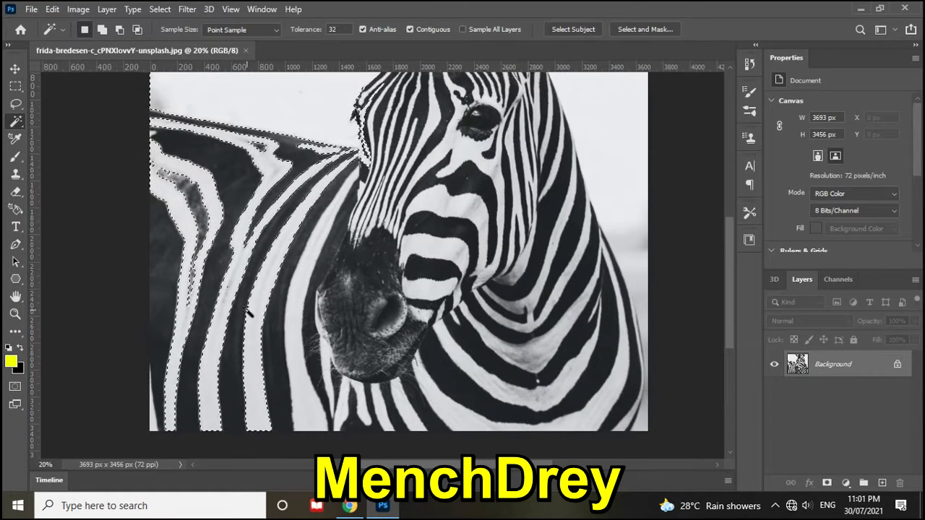
scroll(613, 325, "up", 5)
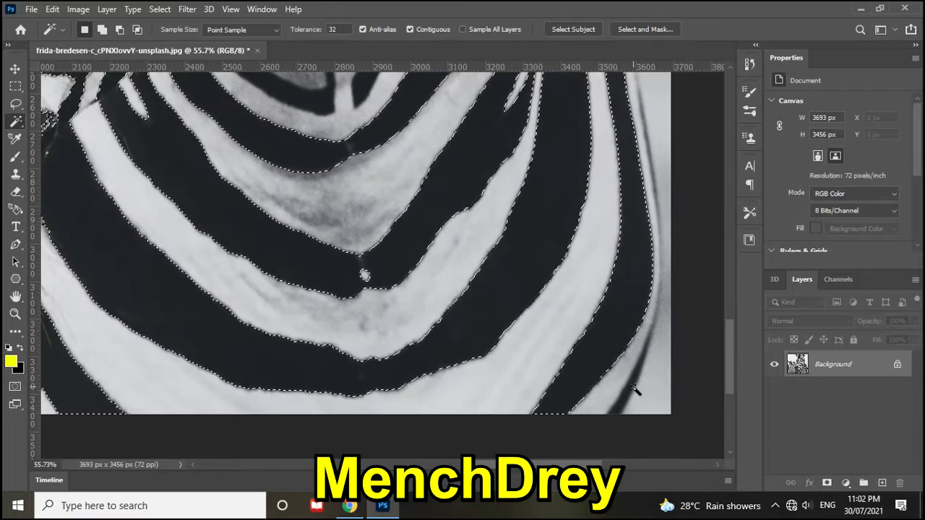
scroll(634, 391, "up", 2)
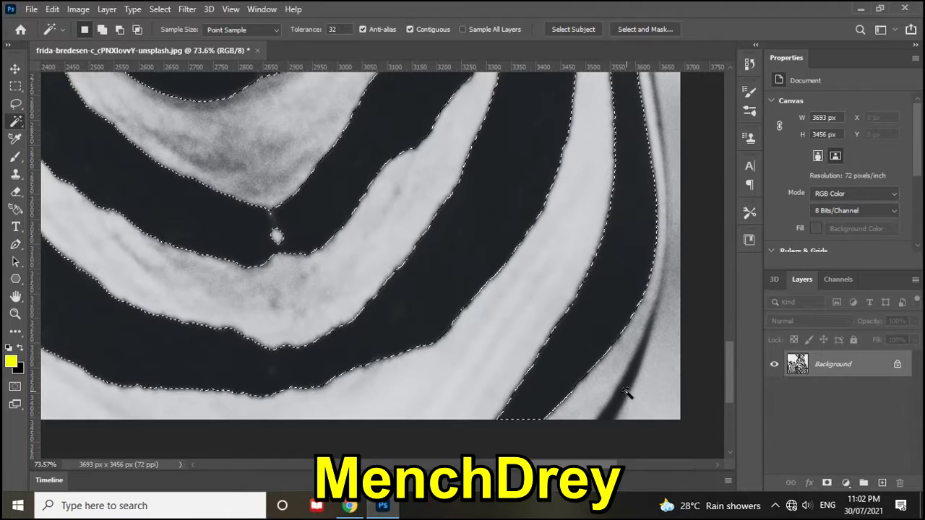
scroll(672, 241, "up", 5)
Set the Magic Wand to Add to Selection and zoom in on the zebra's top edge
left_click(99, 204, "shift")
scroll(104, 188, "up", 2)
scroll(103, 184, "up", 2)
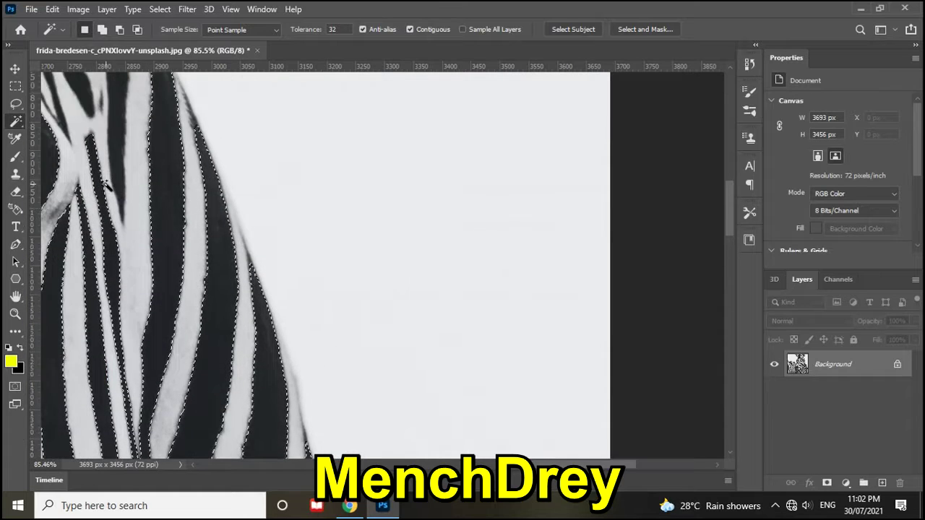
scroll(102, 177, "up", 2)
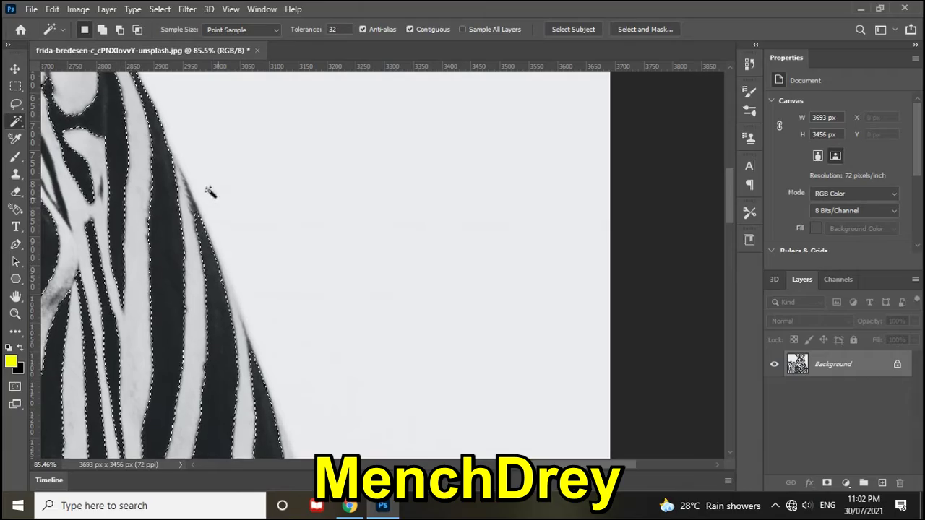
scroll(208, 192, "left", 3)
scroll(172, 233, "up", 2)
scroll(217, 216, "down", 2)
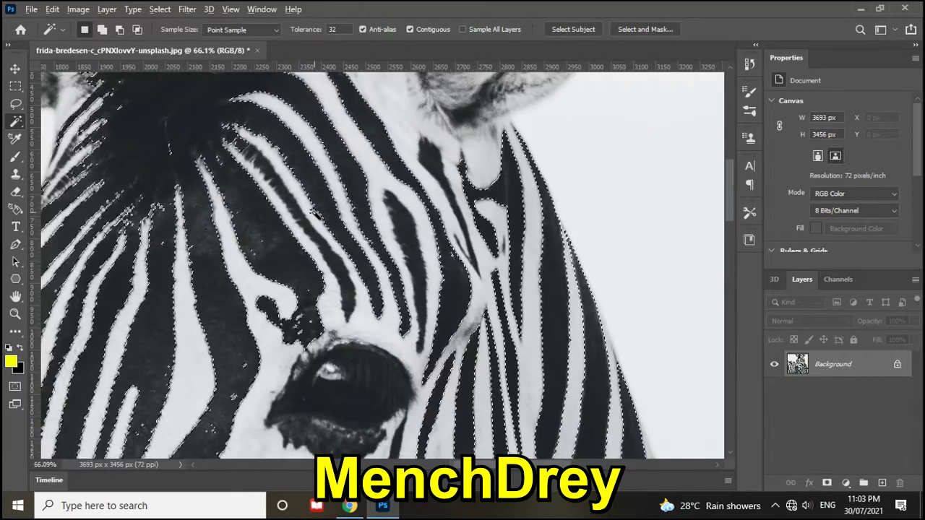
scroll(315, 214, "up", 2)
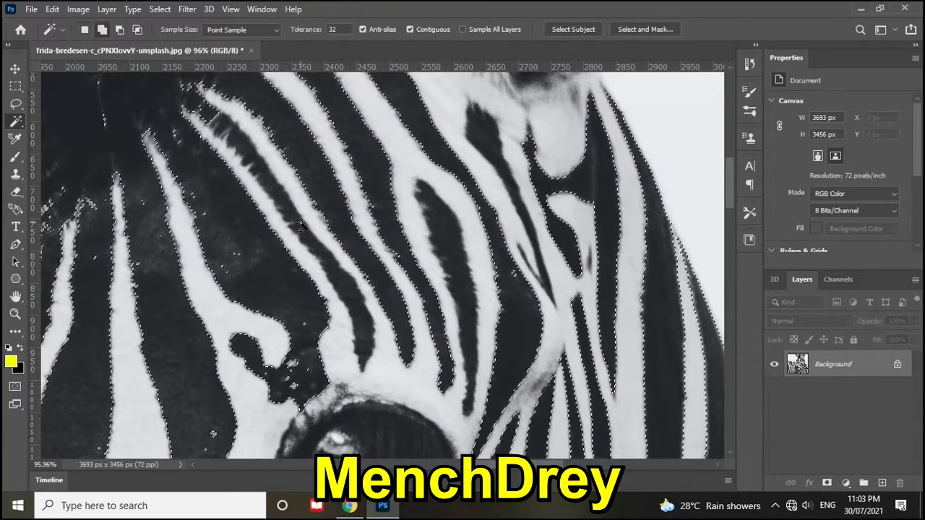
scroll(459, 266, "up", 2)
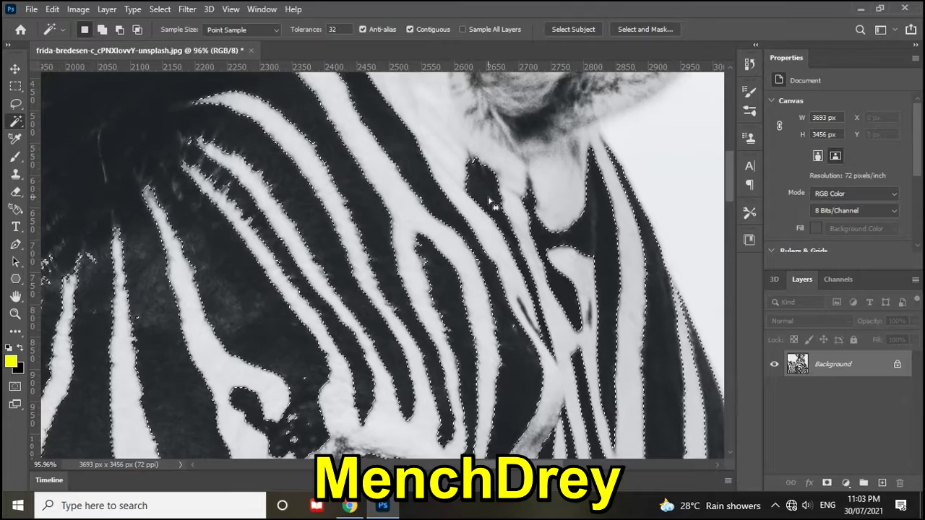
scroll(492, 203, "up", 2)
scroll(490, 201, "up", 2)
scroll(492, 203, "up", 2)
scroll(500, 209, "up", 1)
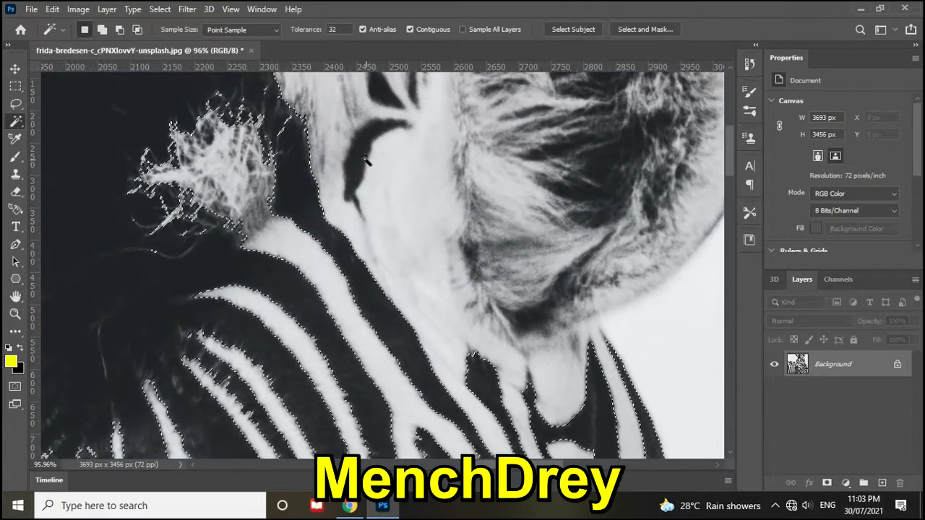
scroll(361, 152, "up", 1)
scroll(386, 149, "up", 2)
scroll(384, 210, "up", 1)
Add the dark patches along the top edge and mane to the stripe selection
key("shift")
scroll(430, 347, "up", 3)
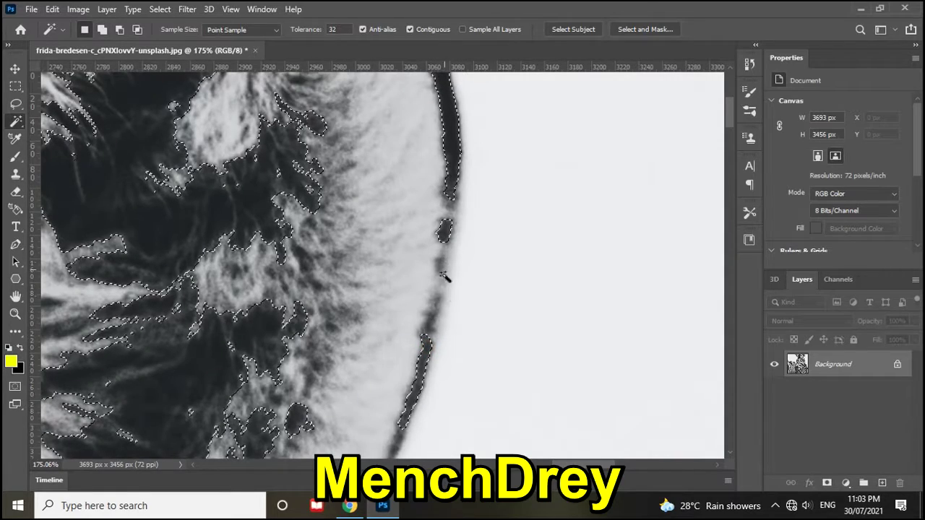
scroll(409, 334, "down", 3)
left_click(328, 240)
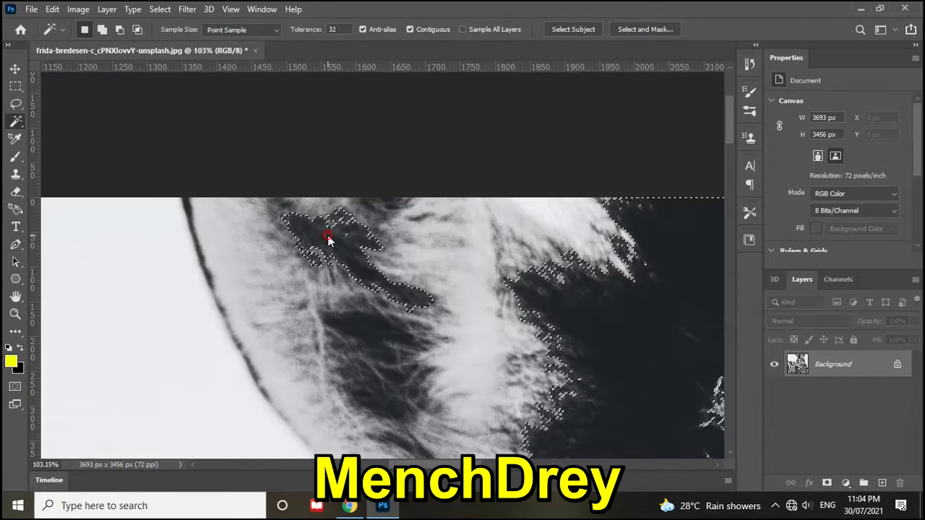
left_click(375, 208, "shift")
scroll(364, 329, "down", 10)
scroll(468, 289, "up", 3)
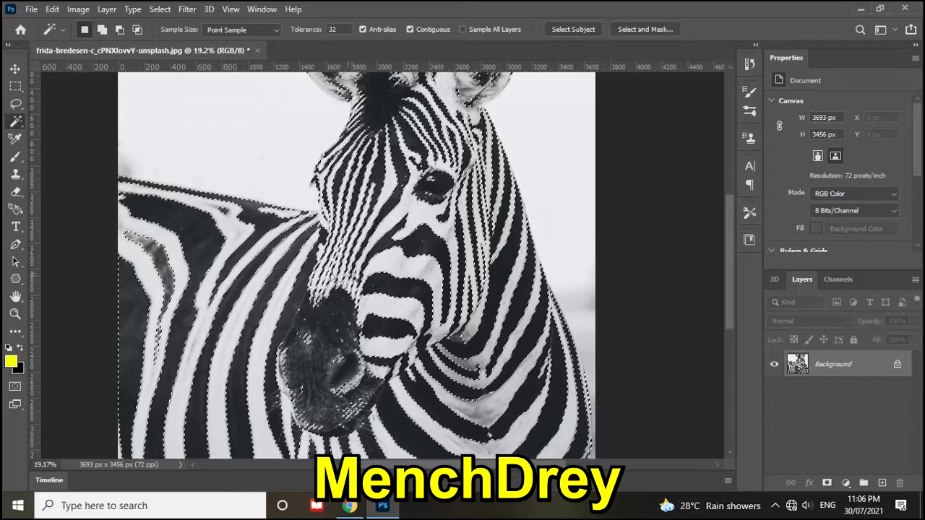
Use Quick Selection in subtract mode to remove the white specks above the eye
right_click(16, 120)
left_click(73, 135)
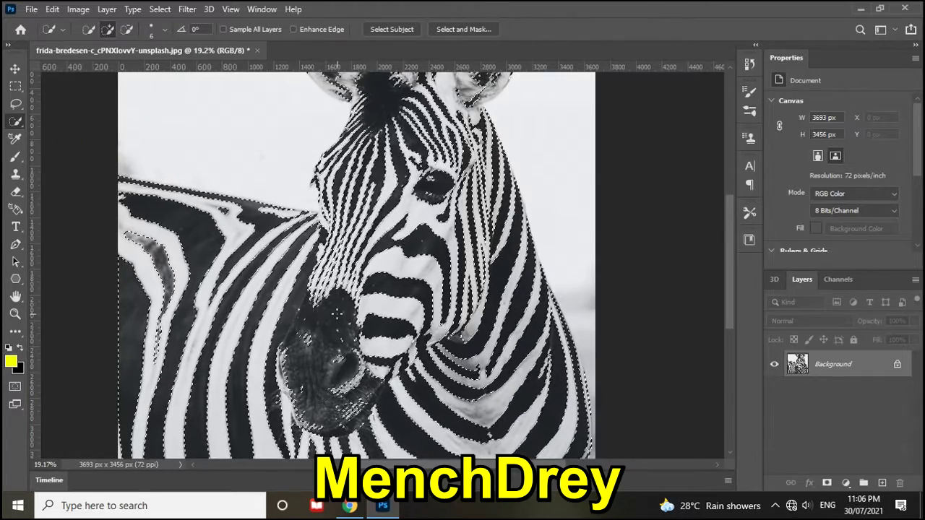
key("alt")
scroll(434, 217, "up", 1)
scroll(433, 217, "up", 1)
scroll(433, 239, "up", 1)
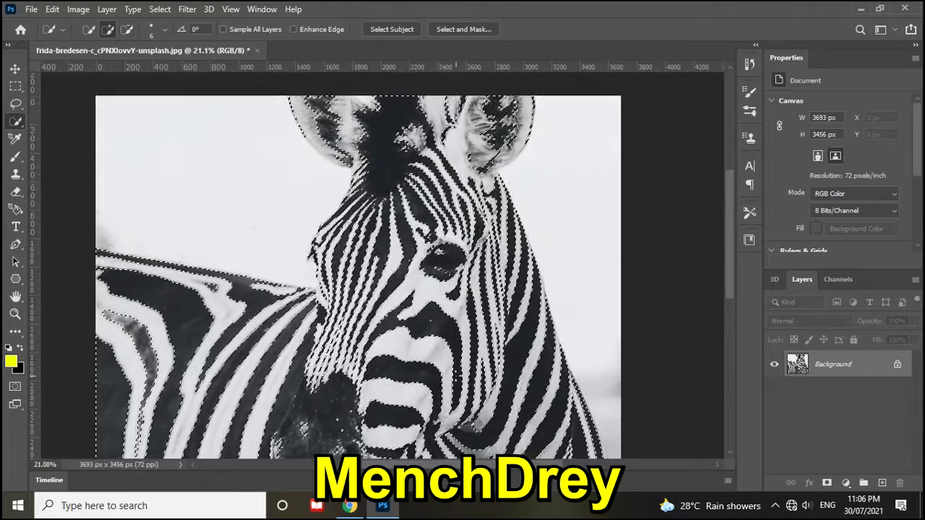
scroll(368, 259, "up", 4)
scroll(365, 246, "up", 2)
scroll(360, 225, "up", 1)
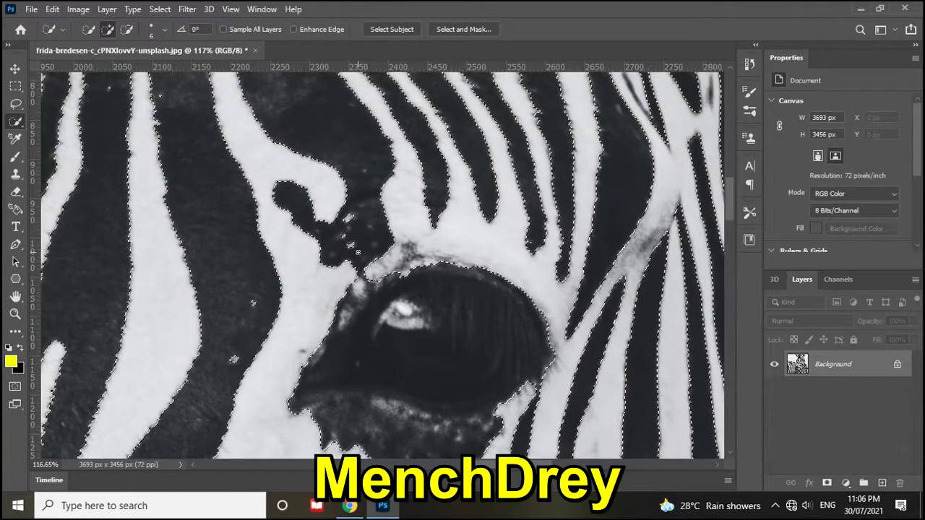
left_click_drag(356, 210, 374, 241)
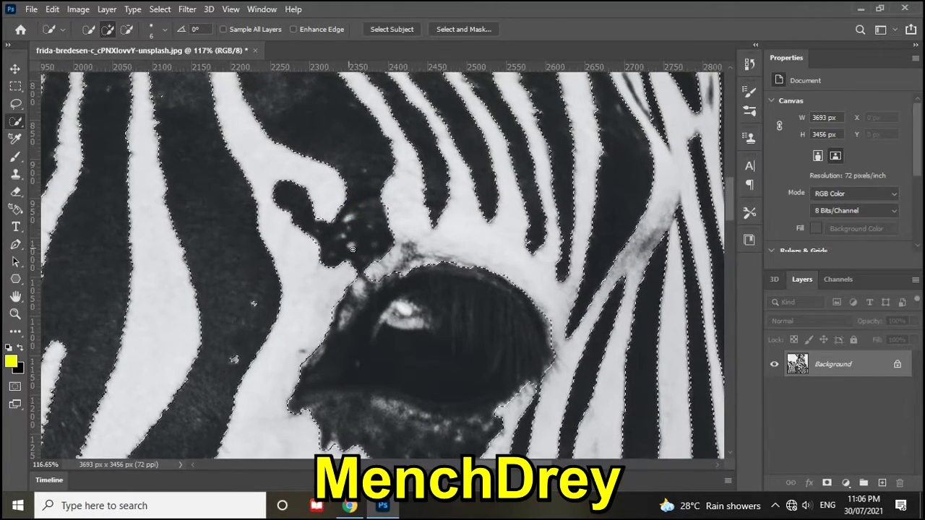
Copy the cleaned stripe selection onto a new Layer 1
scroll(369, 224, "up", 5)
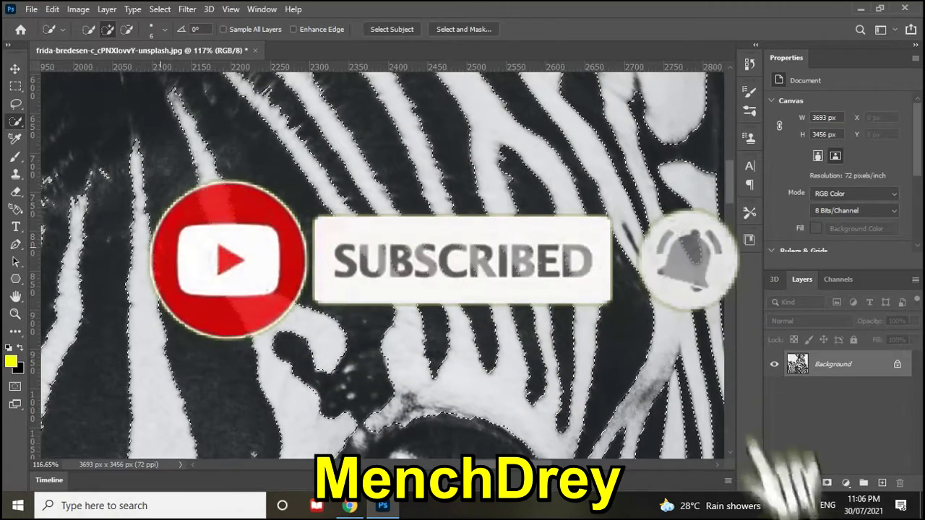
scroll(383, 264, "down", 5)
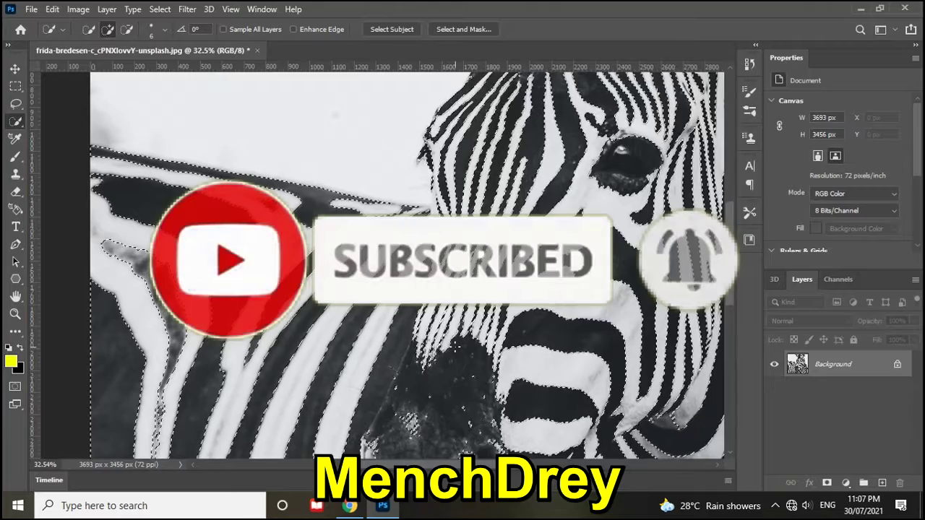
scroll(414, 129, "up", 2)
scroll(414, 129, "up", 2)
scroll(416, 131, "up", 2)
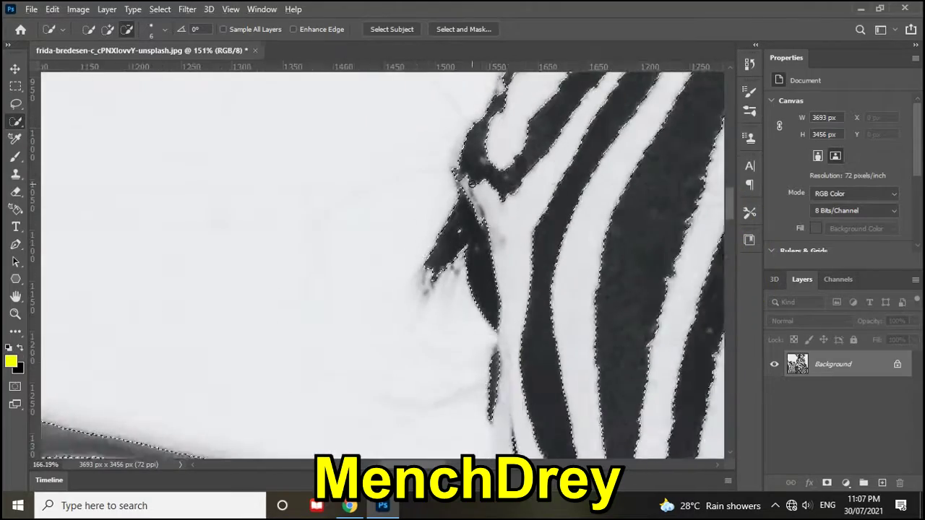
scroll(467, 251, "up", 2)
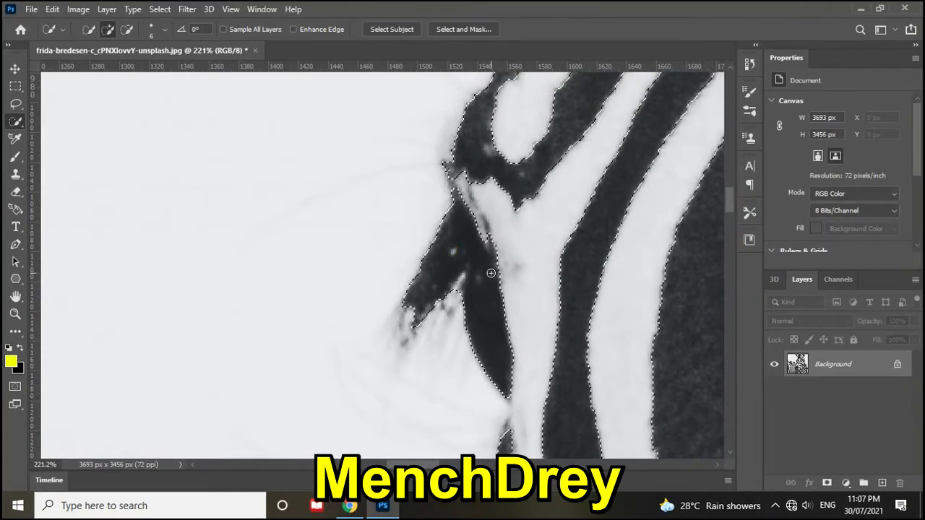
scroll(568, 279, "down", 3)
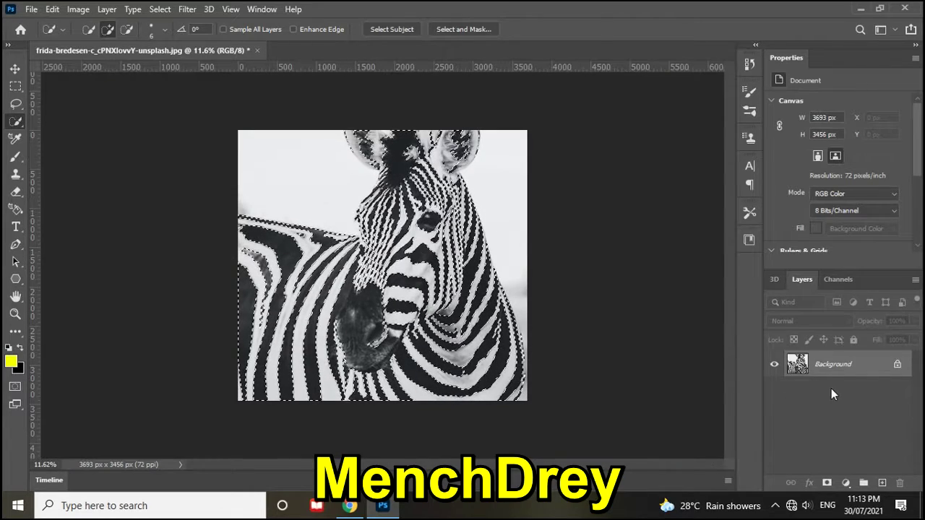
key("ctrl+j")
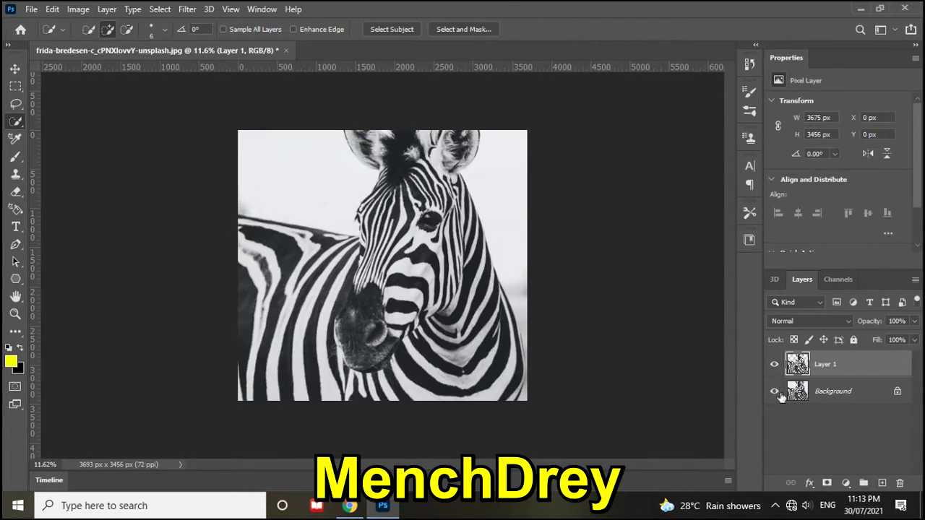
Hide the Background layer, select it, and add a Gradient fill layer
left_click(775, 393)
left_click(775, 392)
left_click(775, 393)
left_click(775, 393)
left_click(830, 393)
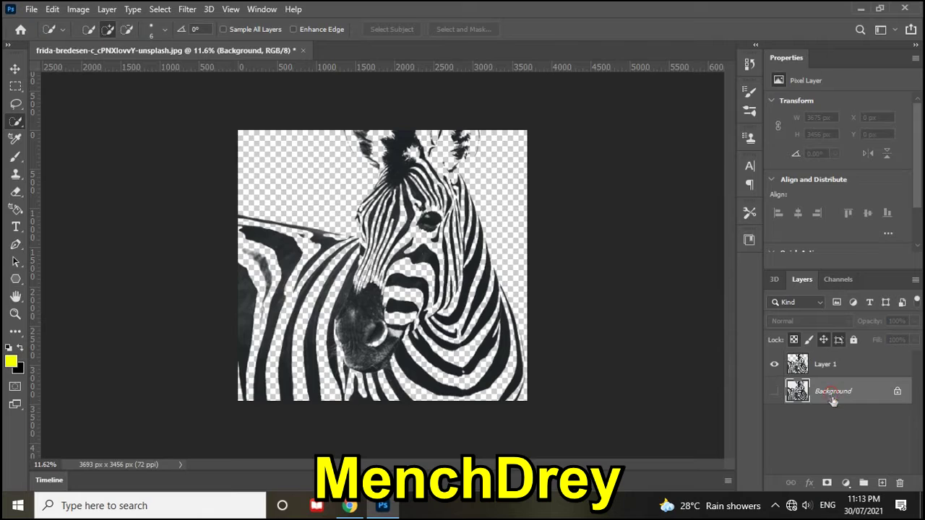
left_click(845, 484)
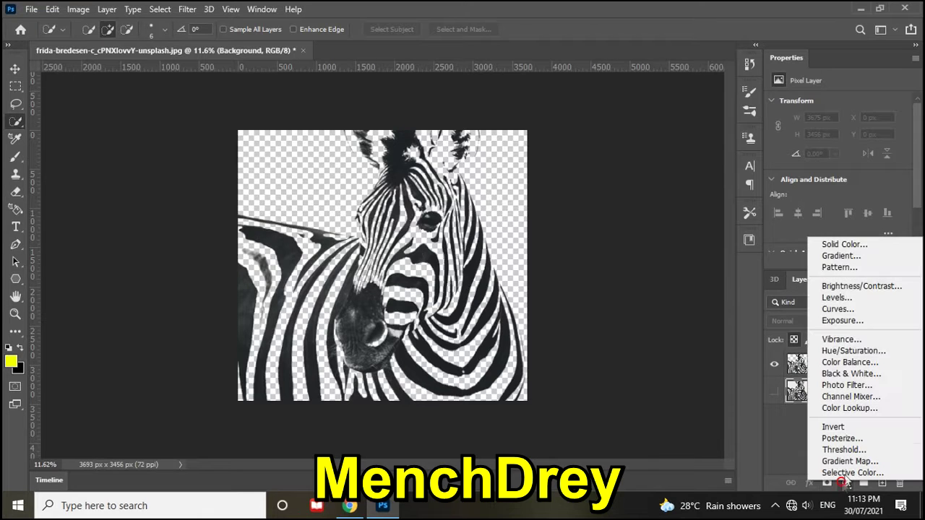
left_click(858, 256)
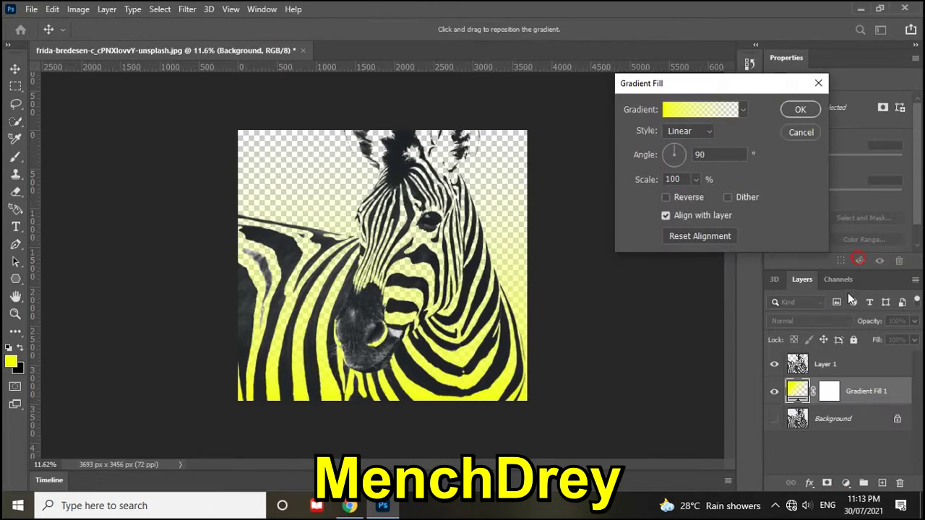
Set Gradient Fill 1 to the Iridescent peach-to-light-cyan preset and confirm
left_click(743, 110)
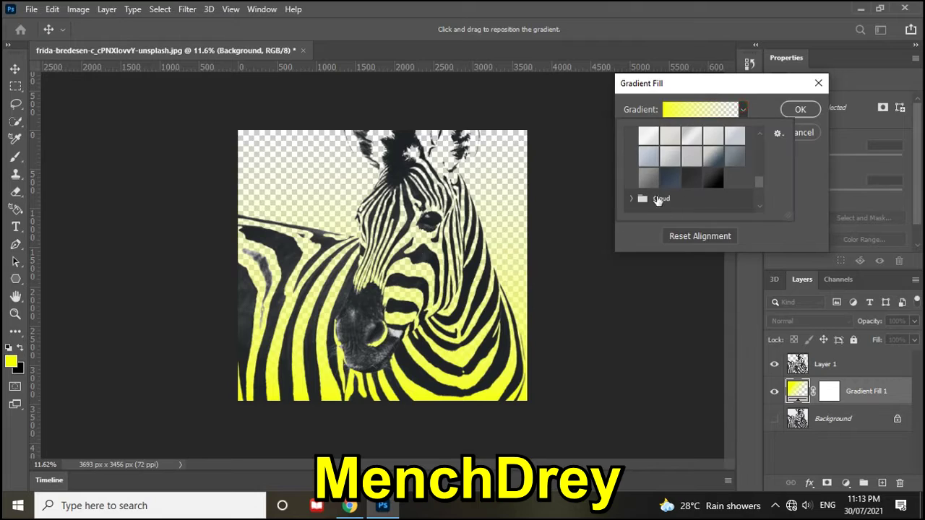
scroll(658, 201, "down", 5)
scroll(652, 188, "down", 3)
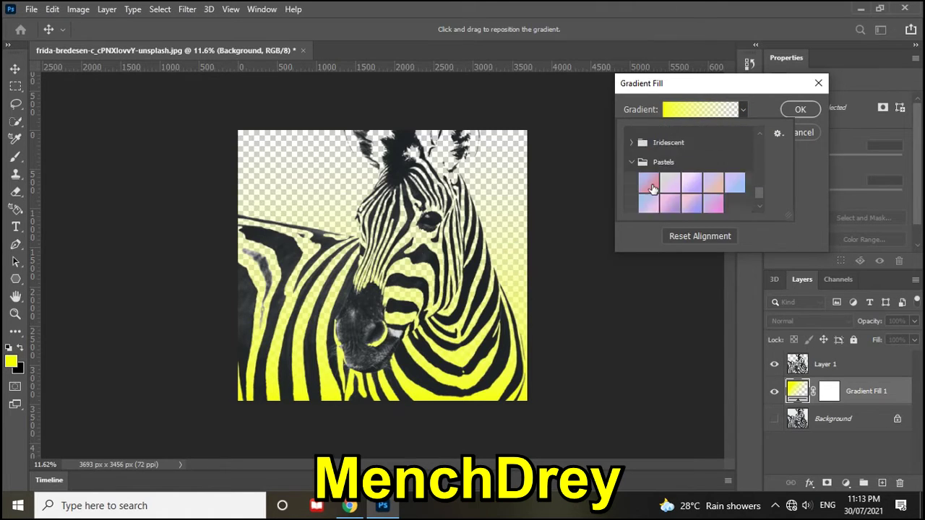
scroll(652, 189, "down", 1)
scroll(653, 189, "down", 1)
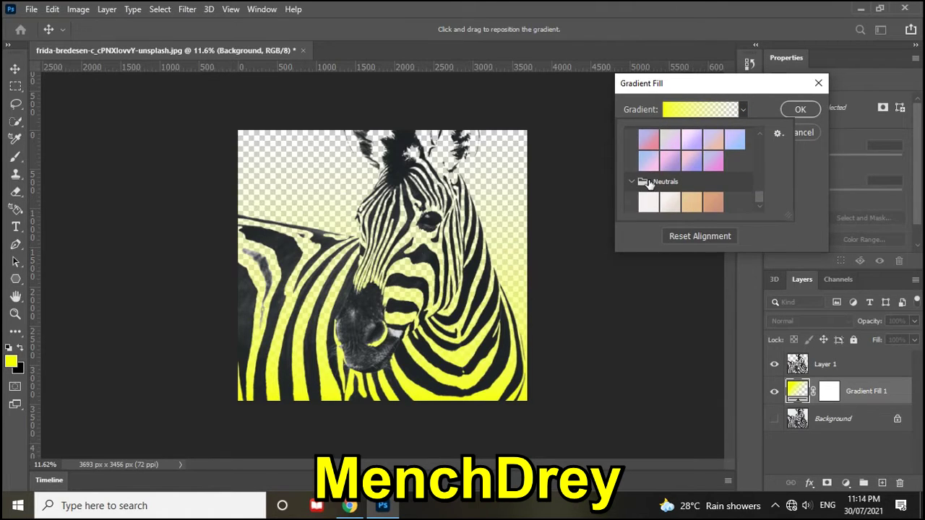
scroll(649, 186, "up", 5)
scroll(649, 185, "up", 1)
left_click(633, 164)
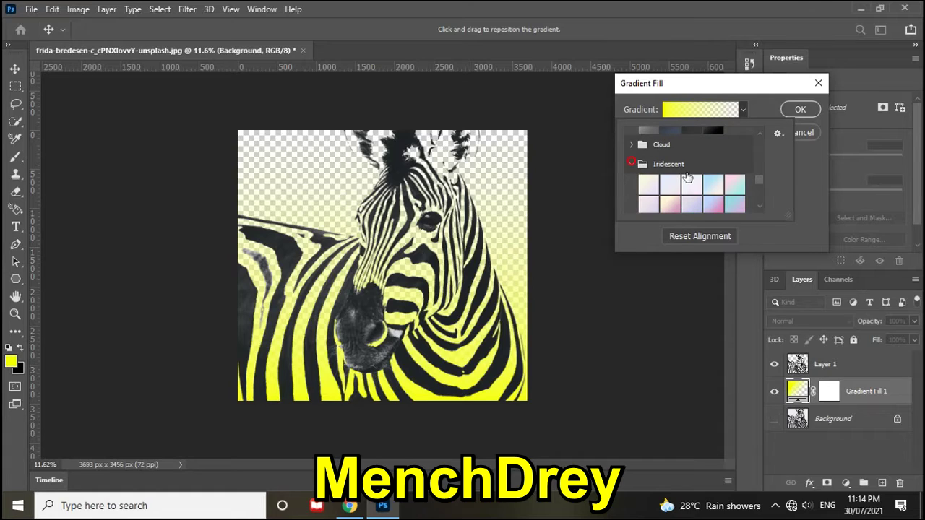
scroll(651, 170, "down", 2)
scroll(687, 180, "down", 1)
scroll(688, 182, "down", 1)
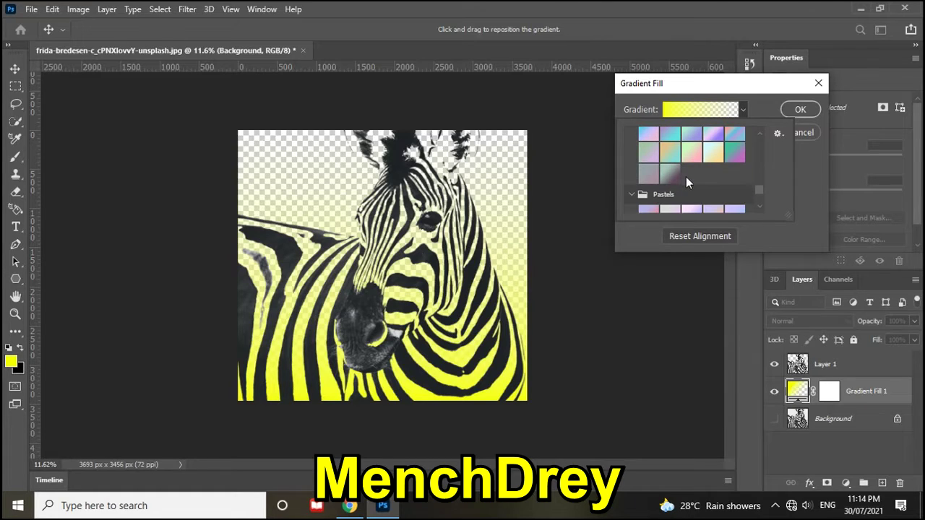
left_click(716, 155)
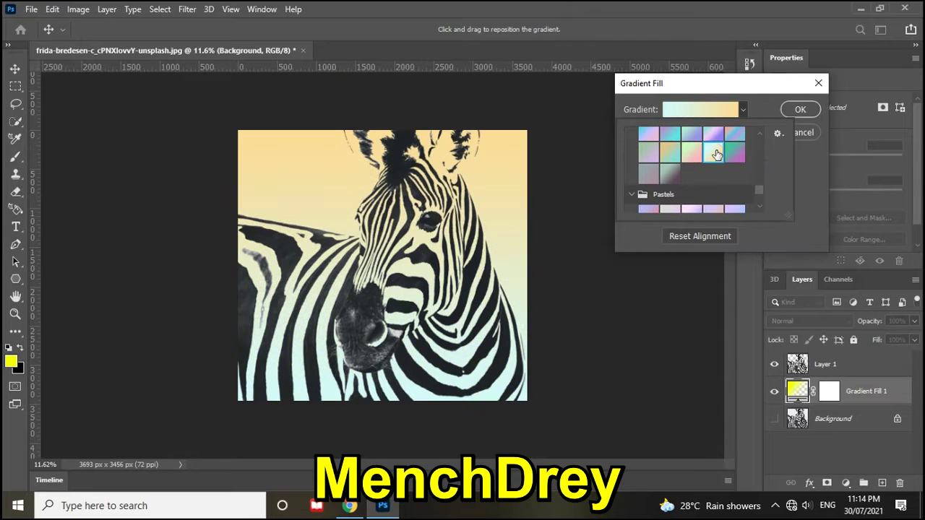
left_click(800, 111)
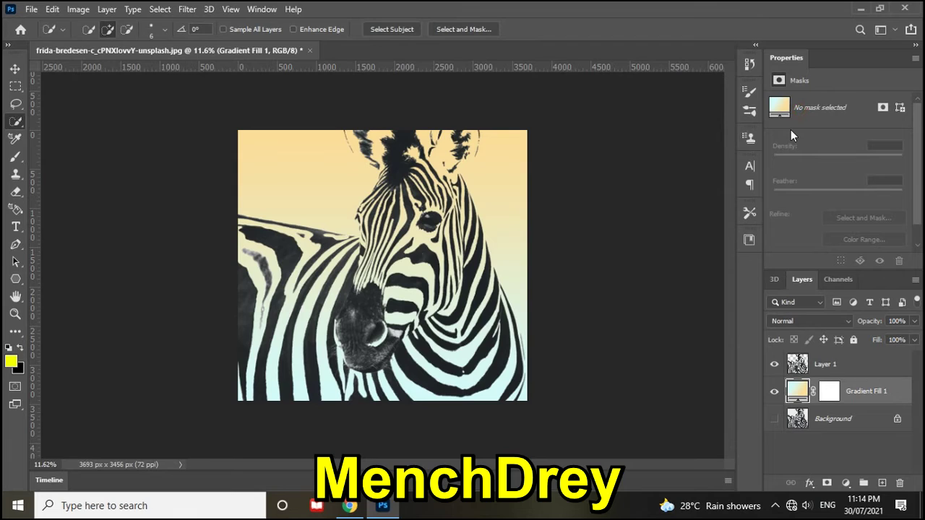
Place dustin-humes-RaCKmfblKtl-unsplash.jpg from Downloads as a linked image above Layer 1
left_click(845, 366)
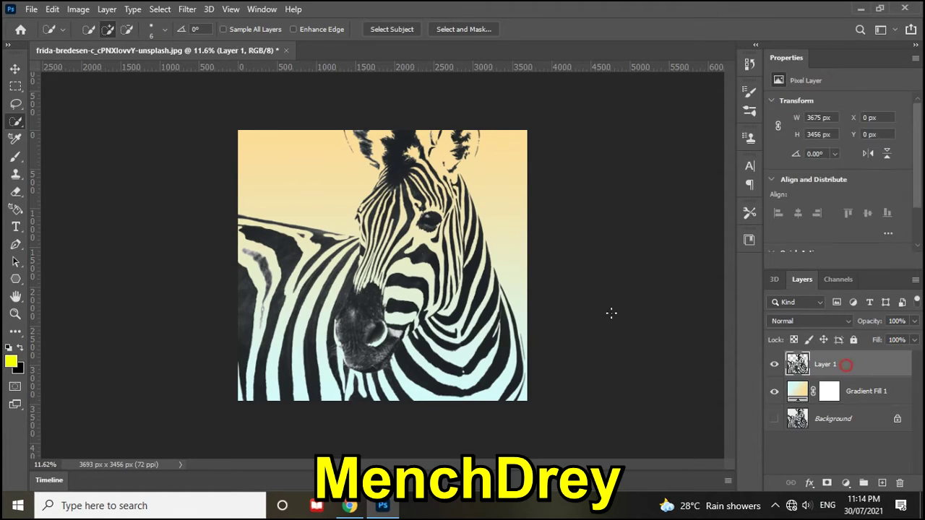
left_click(33, 10)
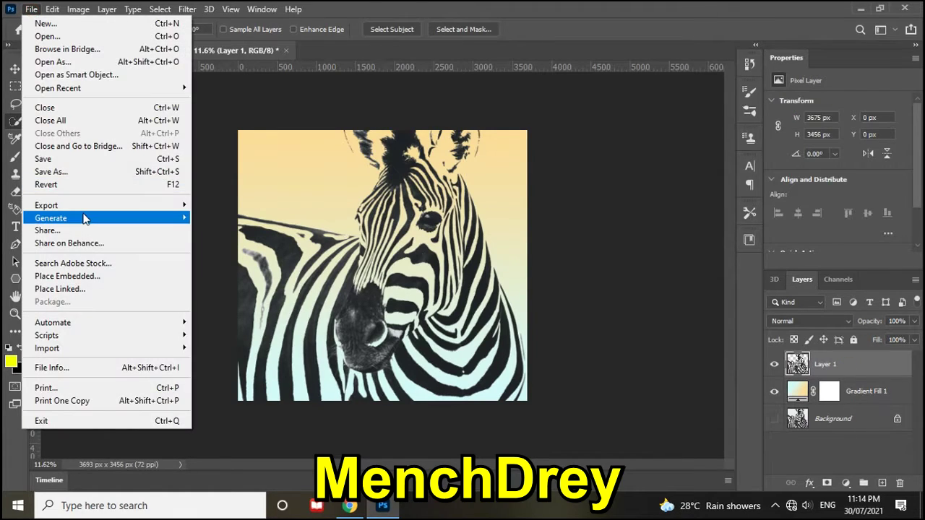
left_click(73, 289)
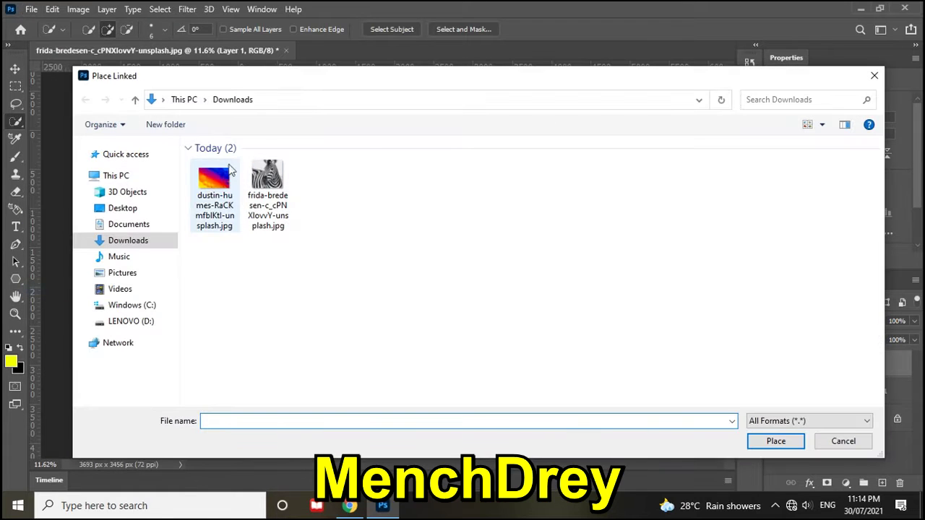
left_click(230, 170)
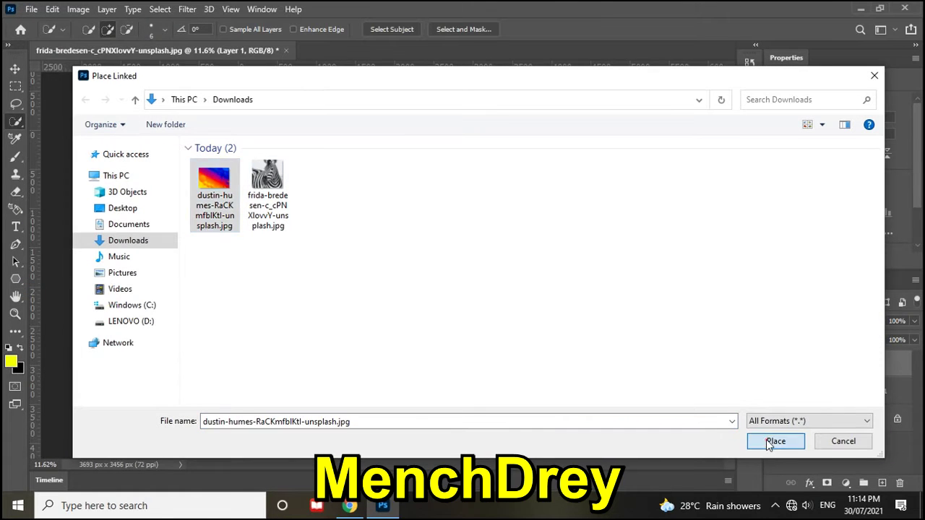
left_click(772, 442)
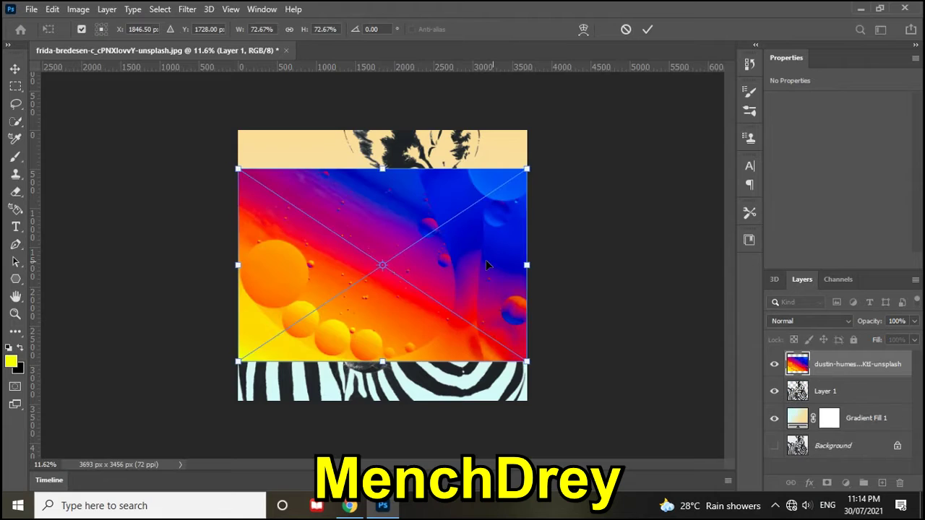
Stretch the placed photo's top and bottom edges to the canvas edges and commit
left_click_drag(382, 169, 382, 130)
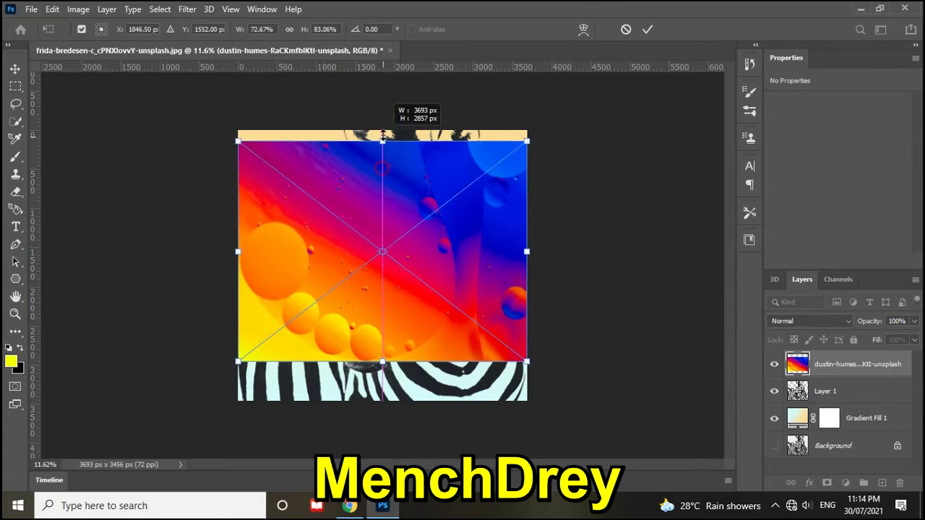
left_click_drag(383, 359, 383, 396)
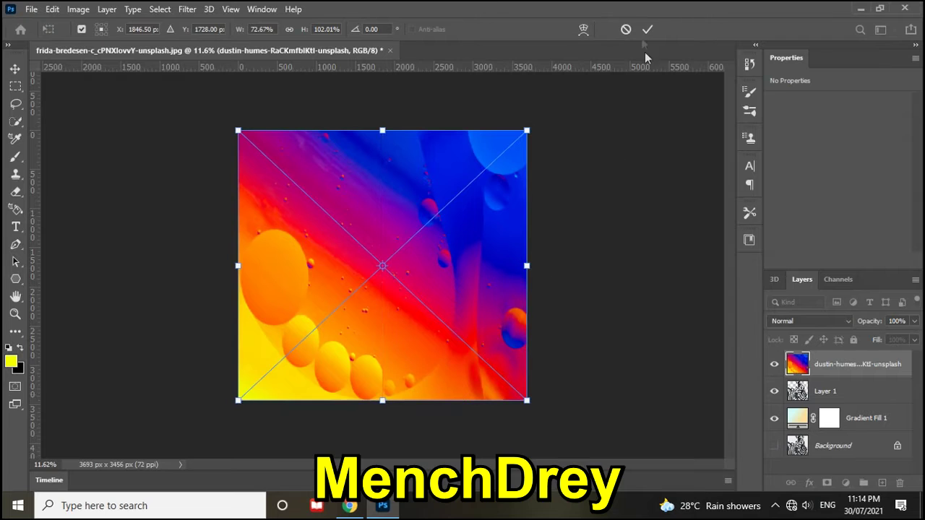
left_click(647, 29)
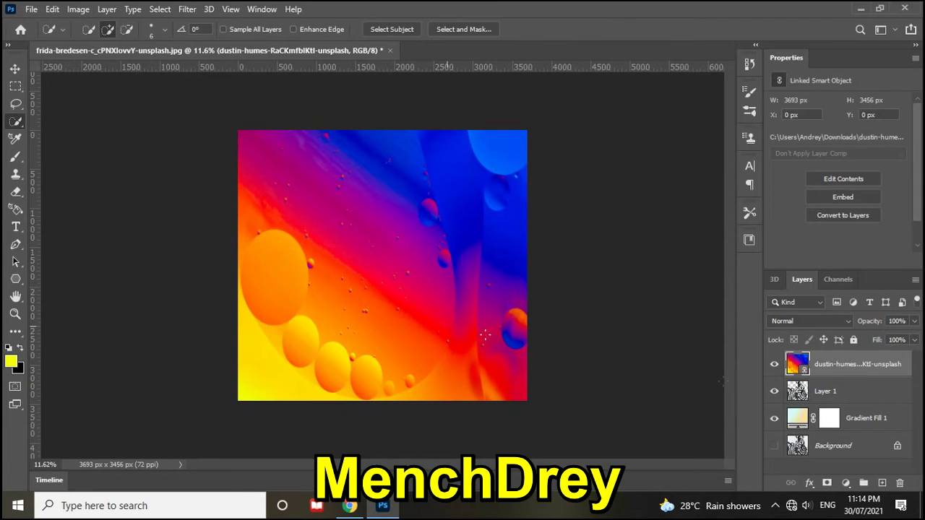
Apply Create Clipping Mask to clip the colourful photo to the Layer 1 stripes
left_click(914, 282)
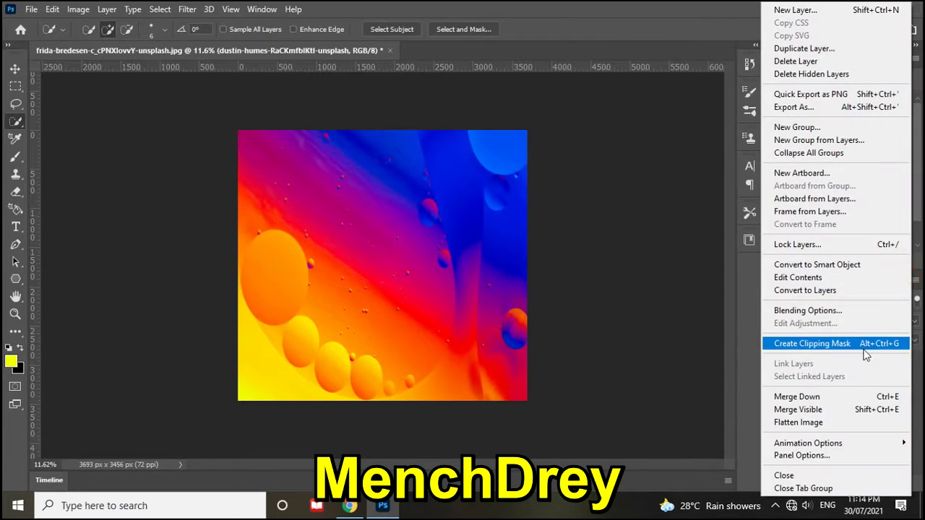
left_click(863, 347)
scroll(336, 295, "down", 2)
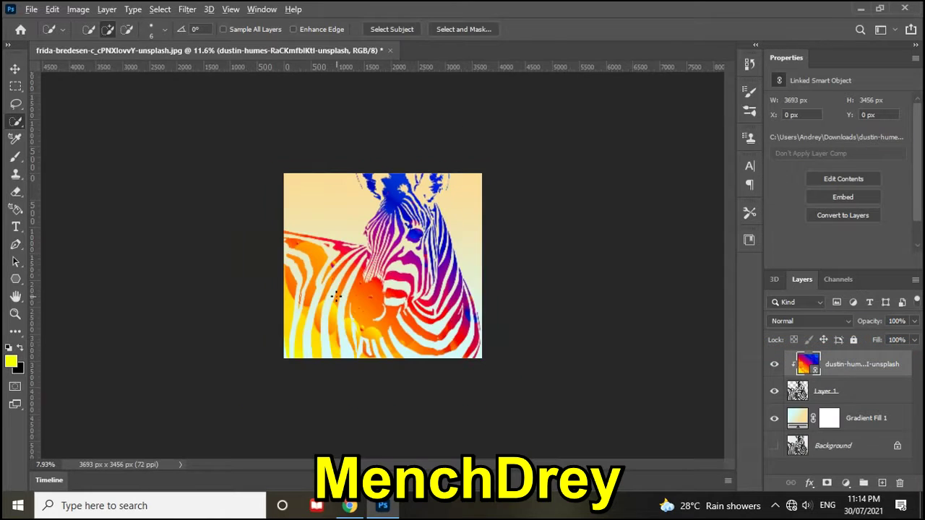
scroll(339, 261, "up", 3)
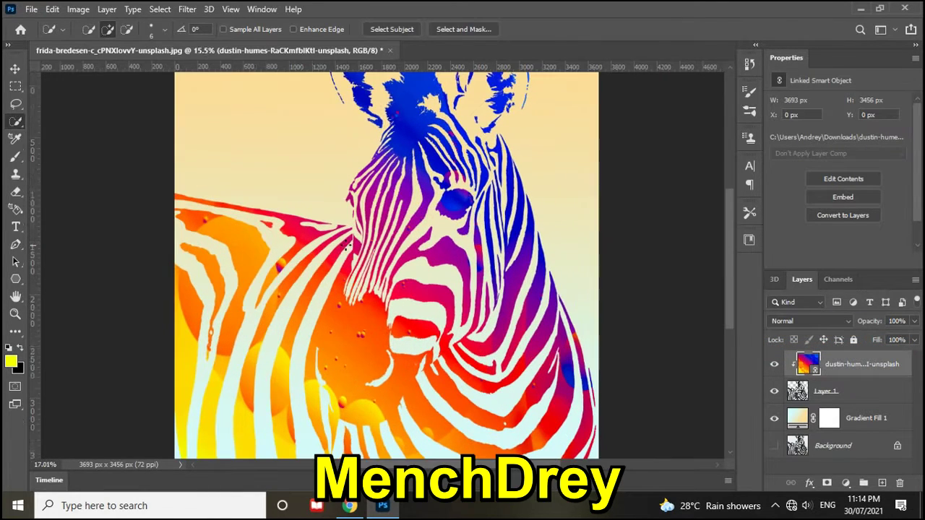
scroll(375, 251, "down", 1)
scroll(379, 235, "up", 2)
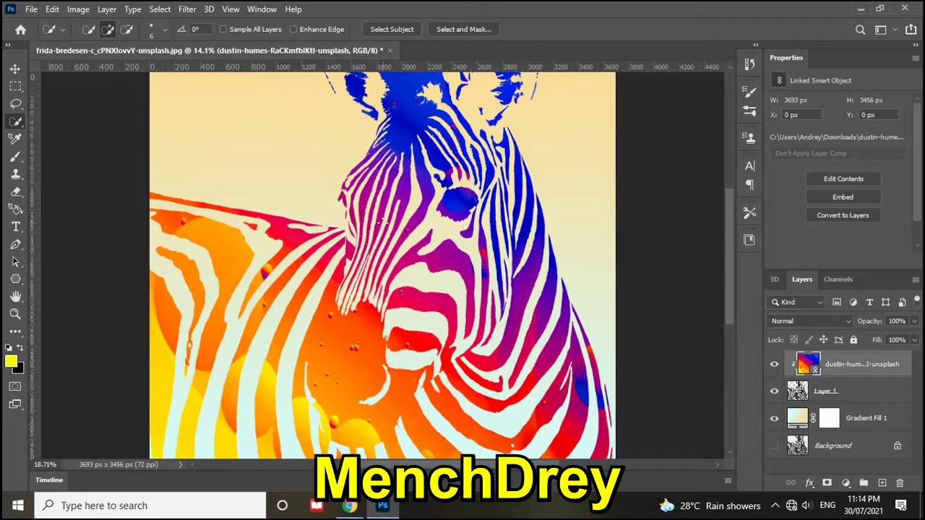
scroll(384, 219, "down", 1)
scroll(679, 273, "down", 1)
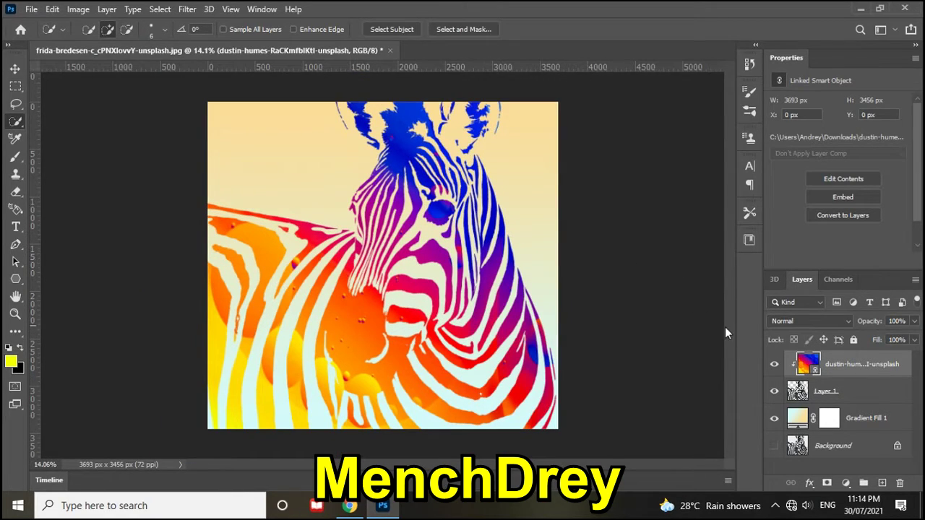
left_click(774, 365)
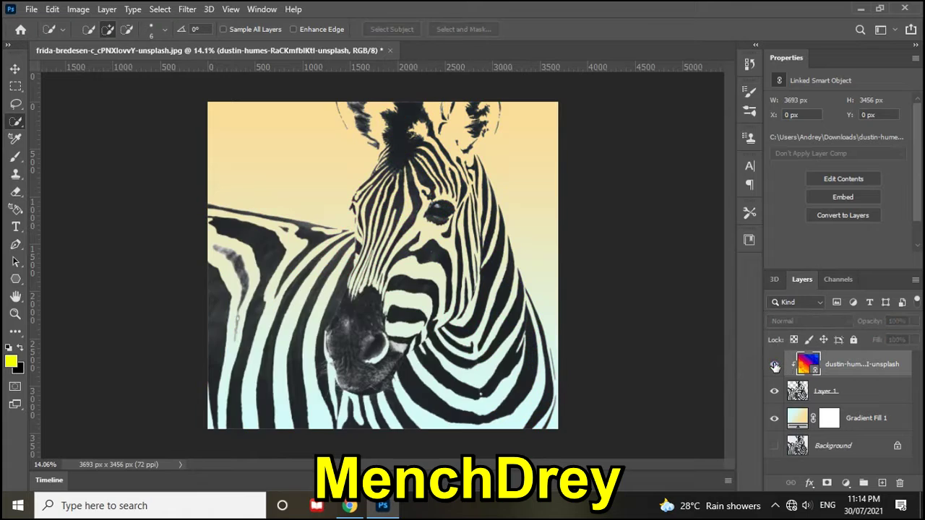
left_click(774, 392)
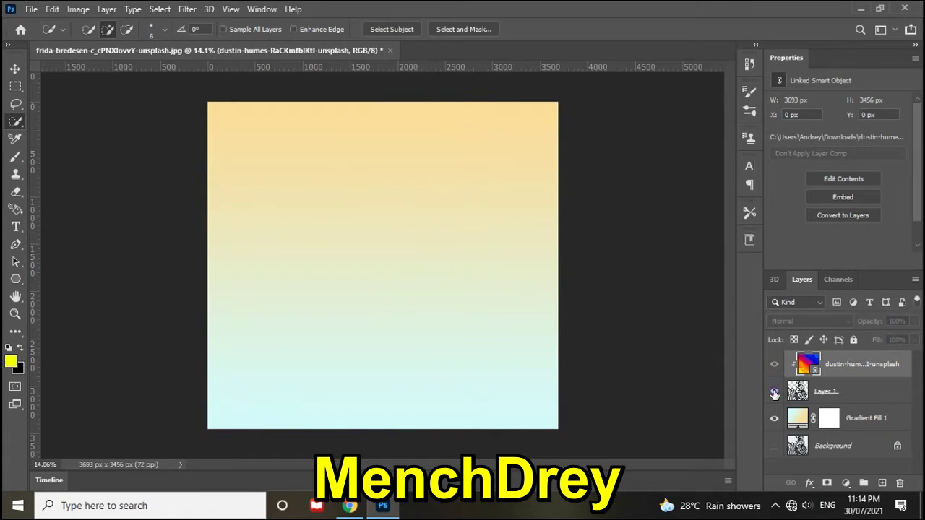
left_click(774, 419)
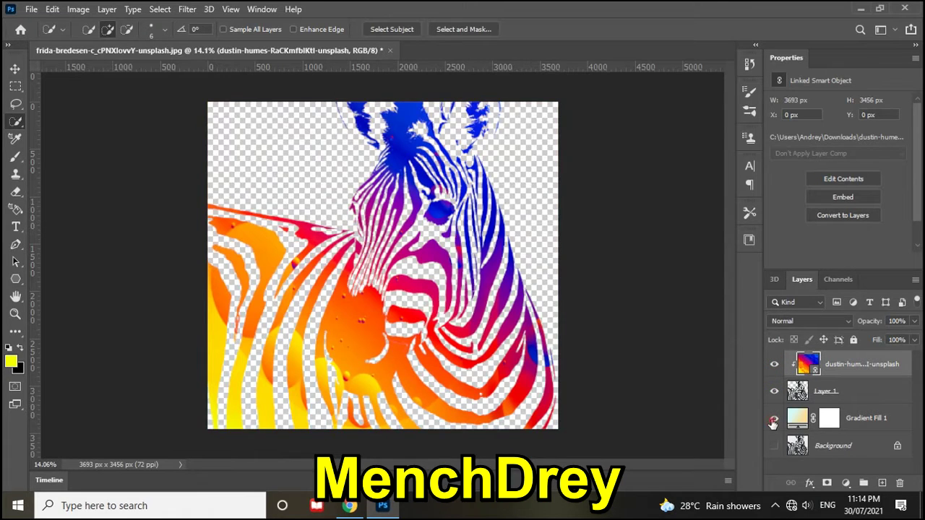
left_click(773, 419)
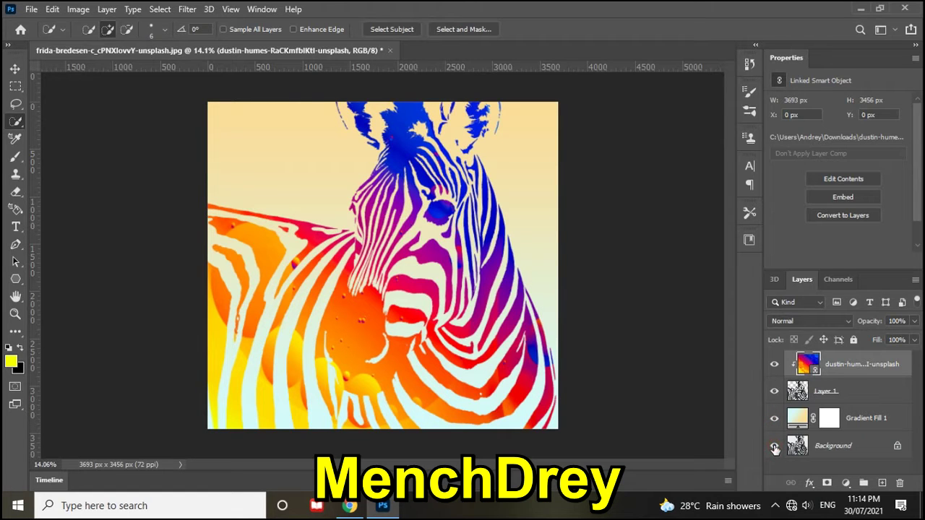
left_click(774, 371)
left_click(774, 370)
left_click(774, 370)
left_click(774, 369)
left_click(775, 392)
left_click(774, 418)
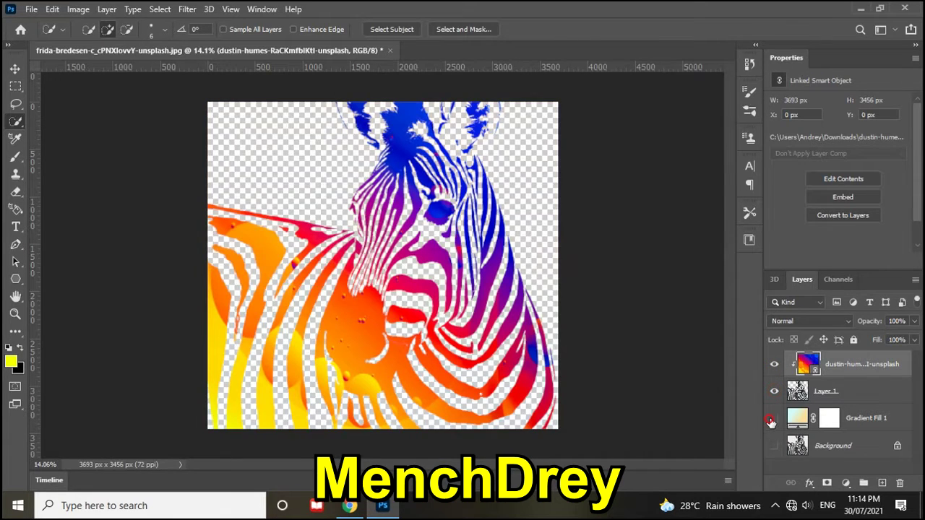
left_click(776, 368)
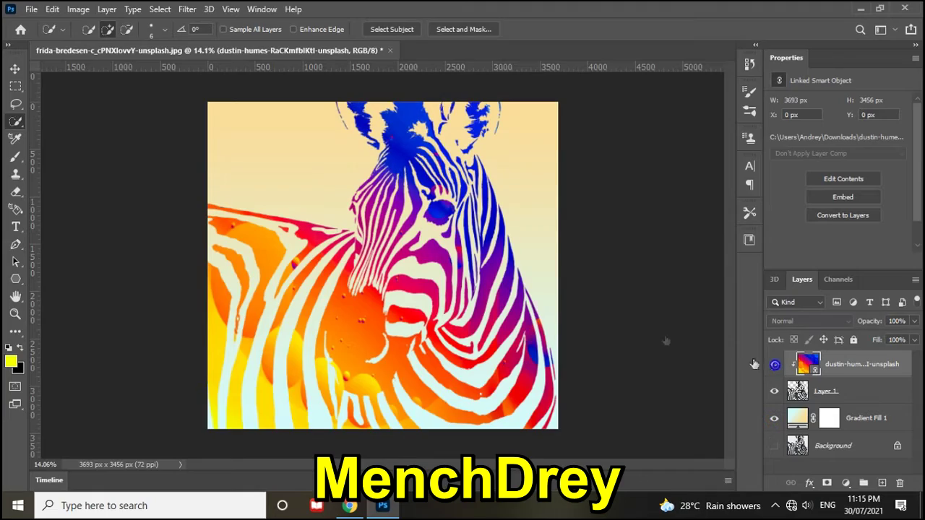
scroll(513, 246, "up", 1)
scroll(520, 246, "up", 2)
scroll(527, 246, "down", 2)
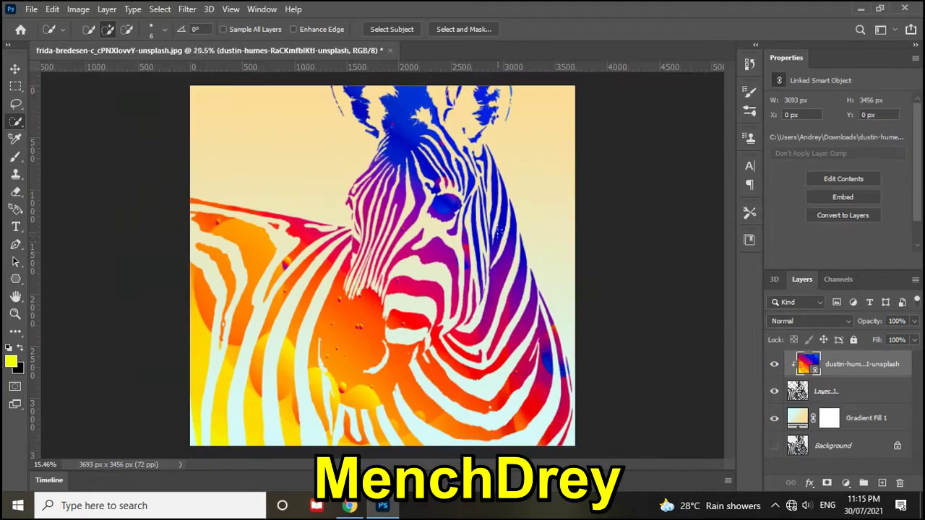
scroll(493, 250, "down", 1)
scroll(463, 246, "down", 2)
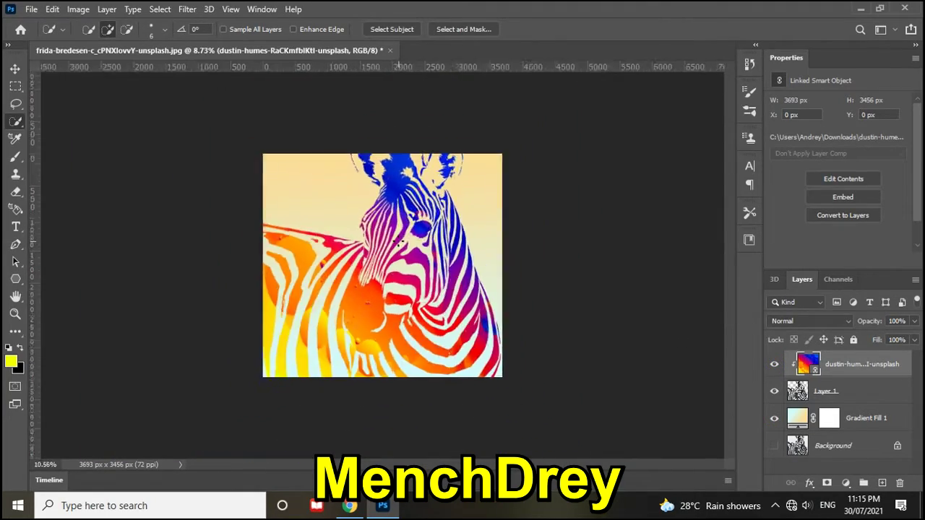
scroll(400, 243, "up", 4)
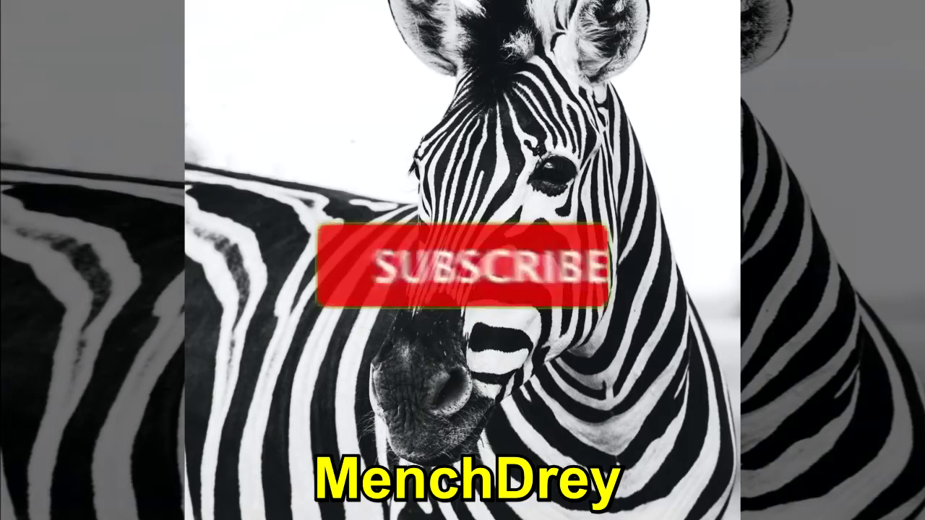